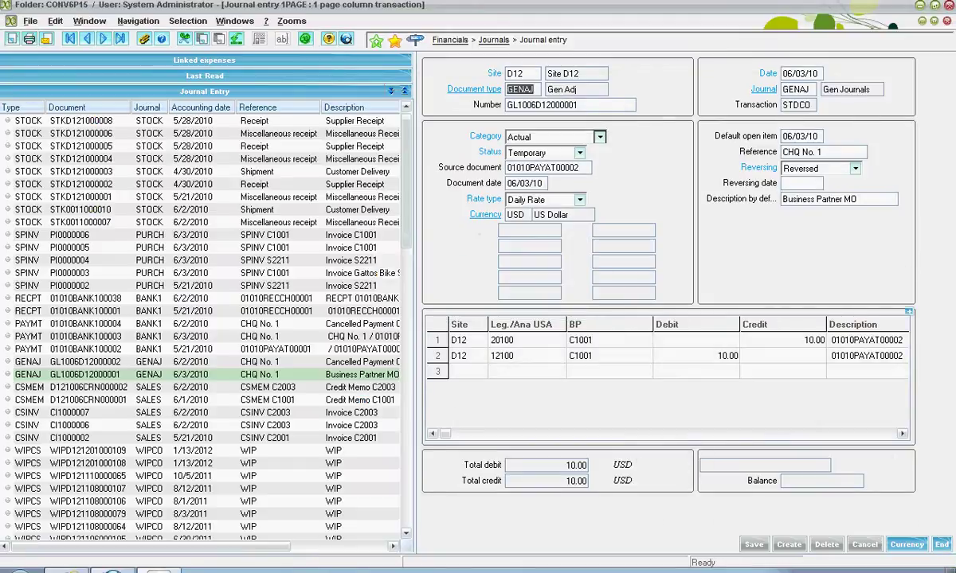
Start a new journal entry for site D12 with document type GENAJ.
{"action": "left_click", "coordinate": [11, 39]}
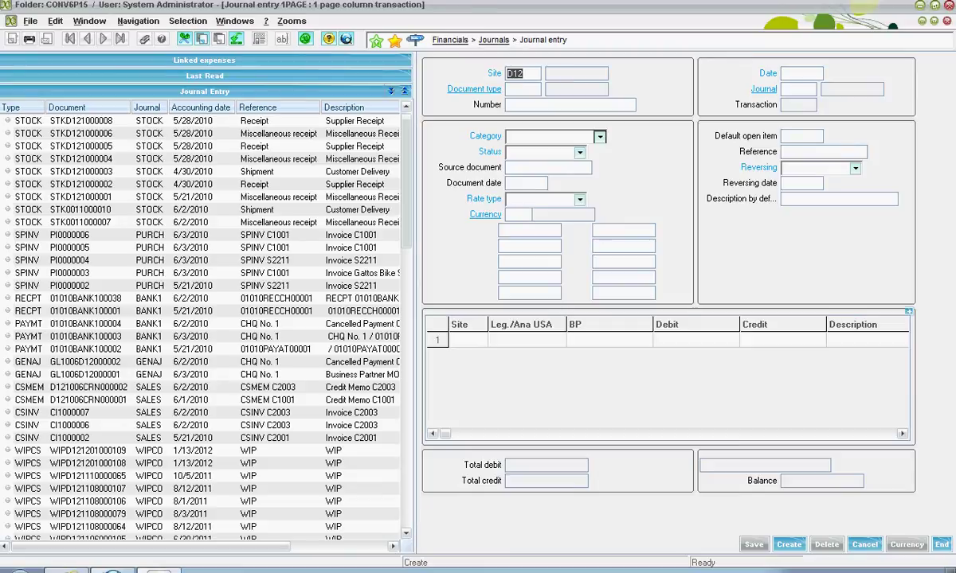
{"action": "key", "text": "Tab"}
{"action": "type", "text": "GENAJ"}
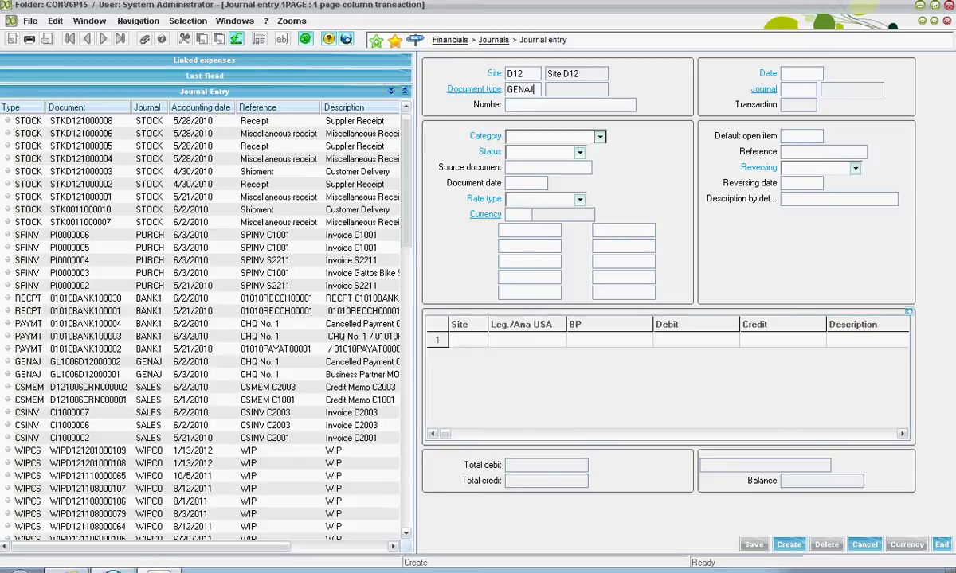
{"action": "key", "text": "Tab"}
Date the journal entry 02/29/12 and assign it to the GENAJ journal.
{"action": "key", "text": "Tab"}
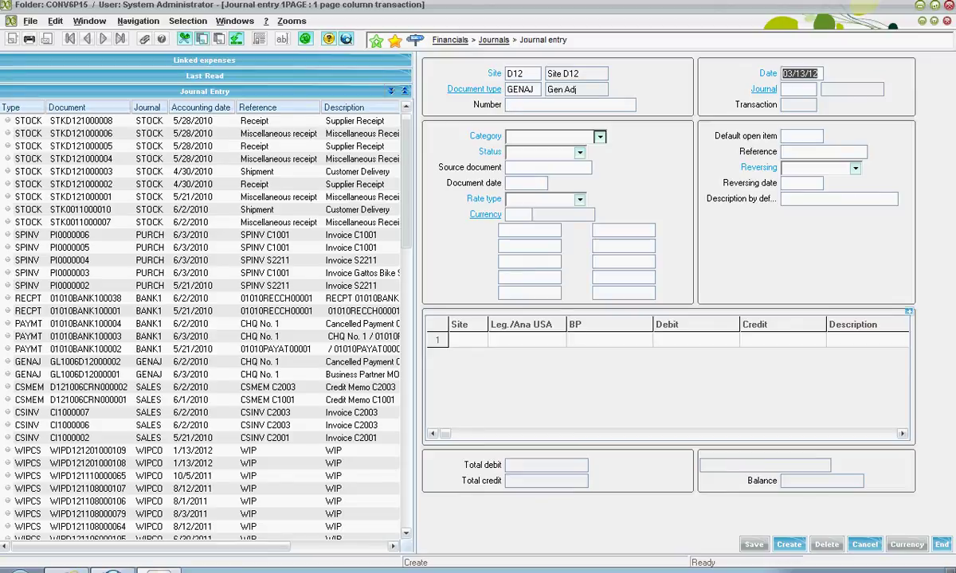
{"action": "type", "text": "0225"}
{"action": "type", "text": "12"}
{"action": "key", "text": "Tab"}
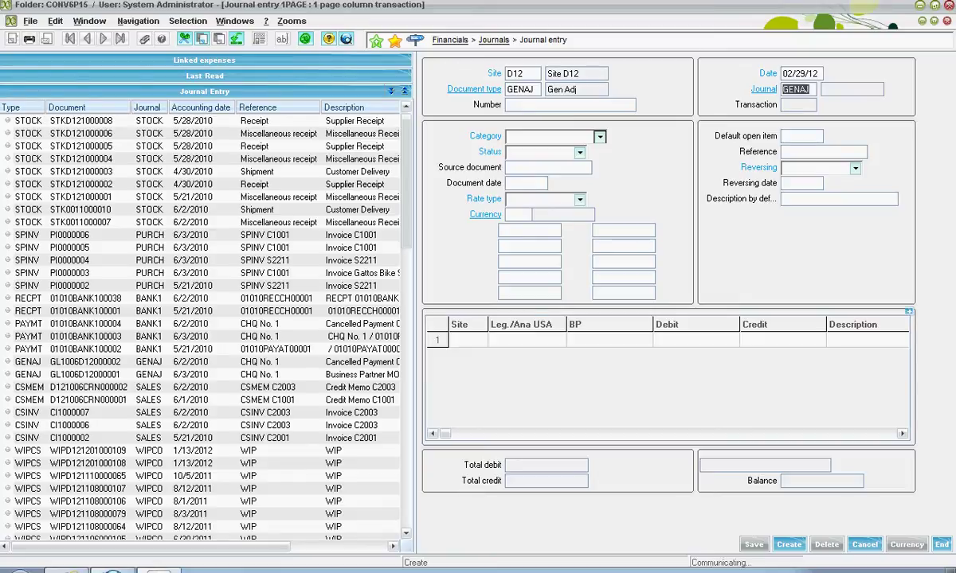
{"action": "key", "text": "Tab"}
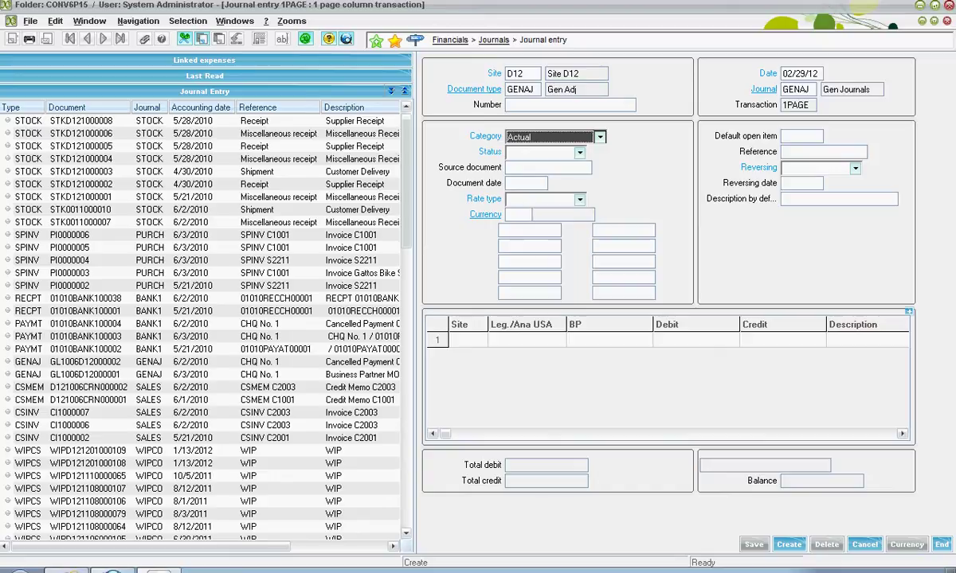
Set the entry header to category Actual, status Temporary, rate type Daily Rate and currency USD, leaving the source document blank.
{"action": "key", "text": "Tab"}
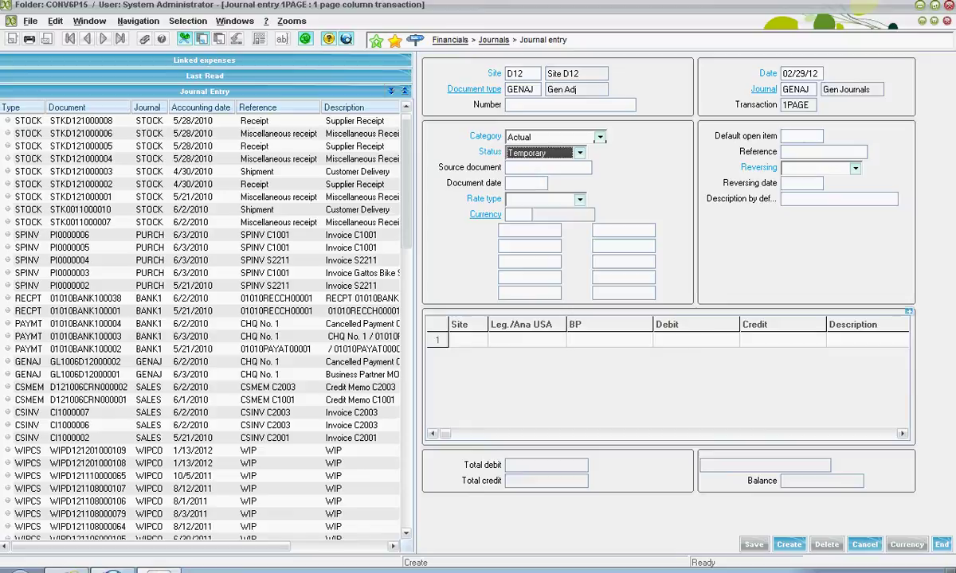
{"action": "left_click", "coordinate": [580, 153]}
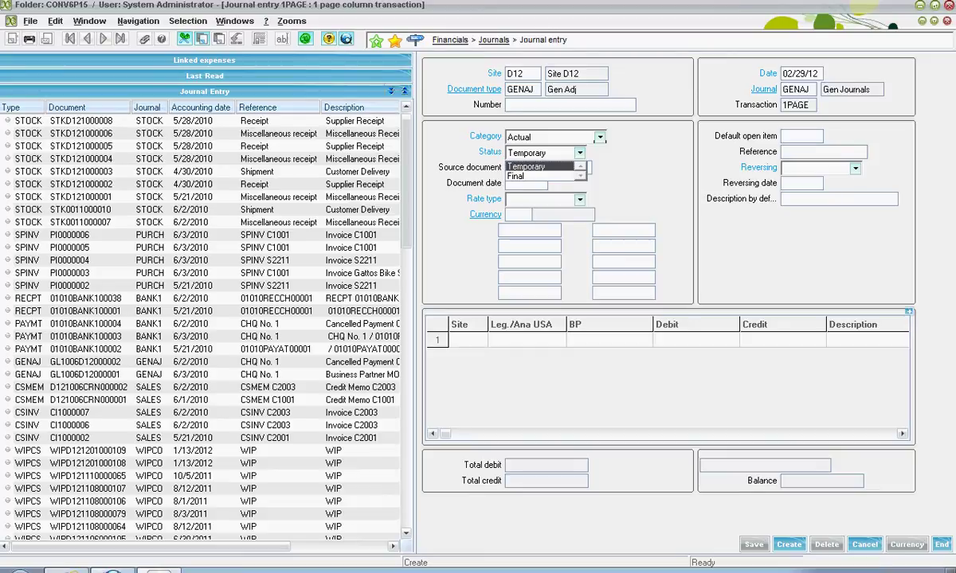
{"action": "key", "text": "Return"}
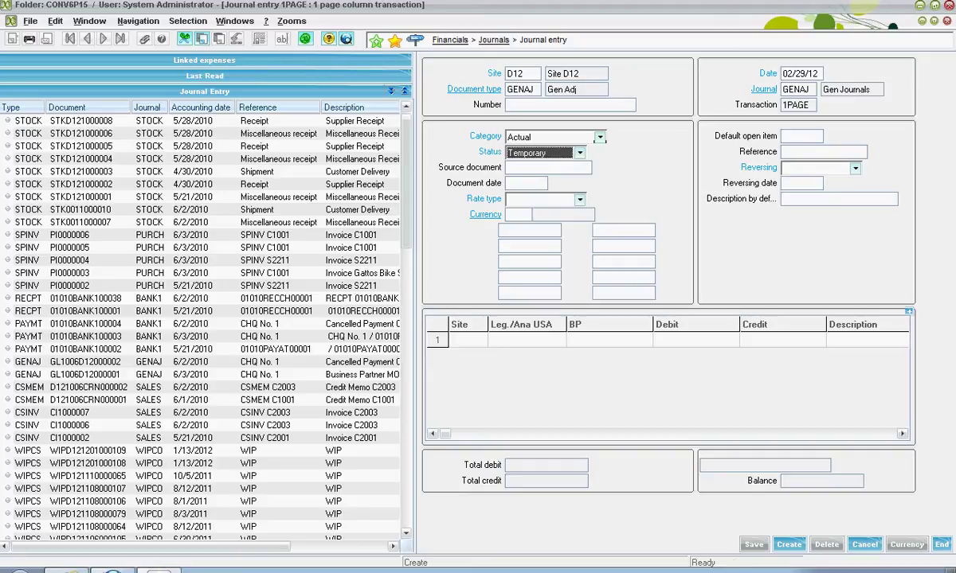
{"action": "key", "text": "Tab"}
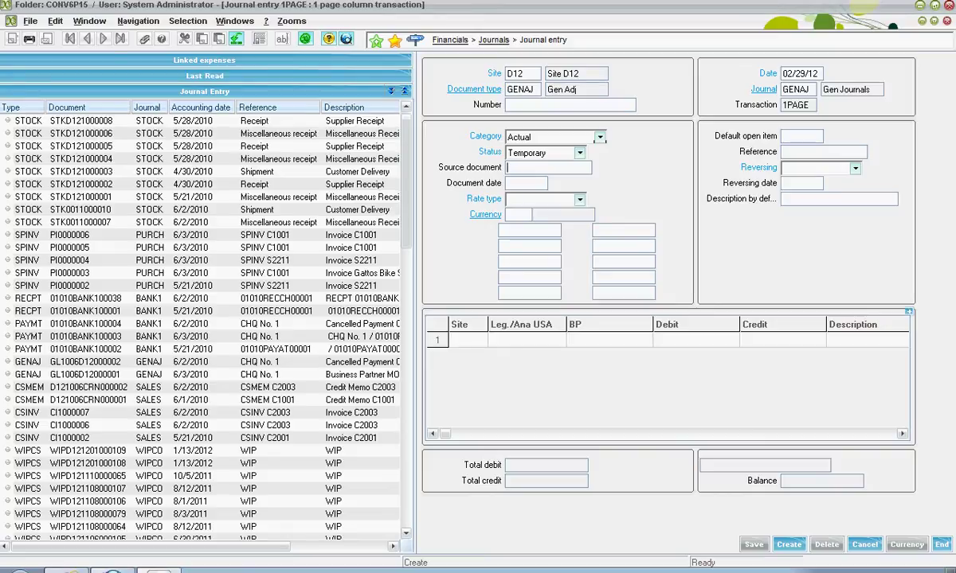
{"action": "key", "text": "Tab"}
{"action": "key", "text": "Tab"}
{"action": "key", "text": "Tab"}
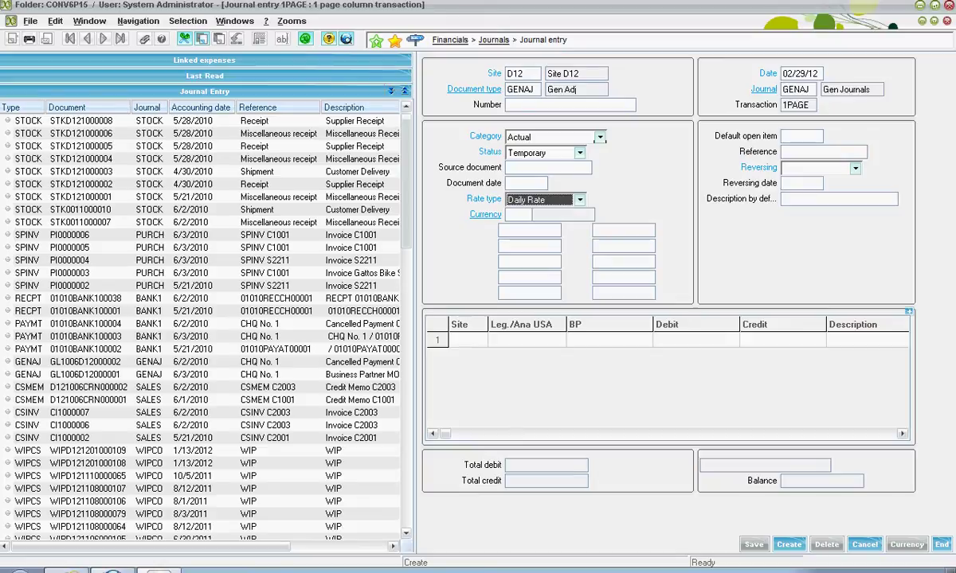
{"action": "key", "text": "Tab"}
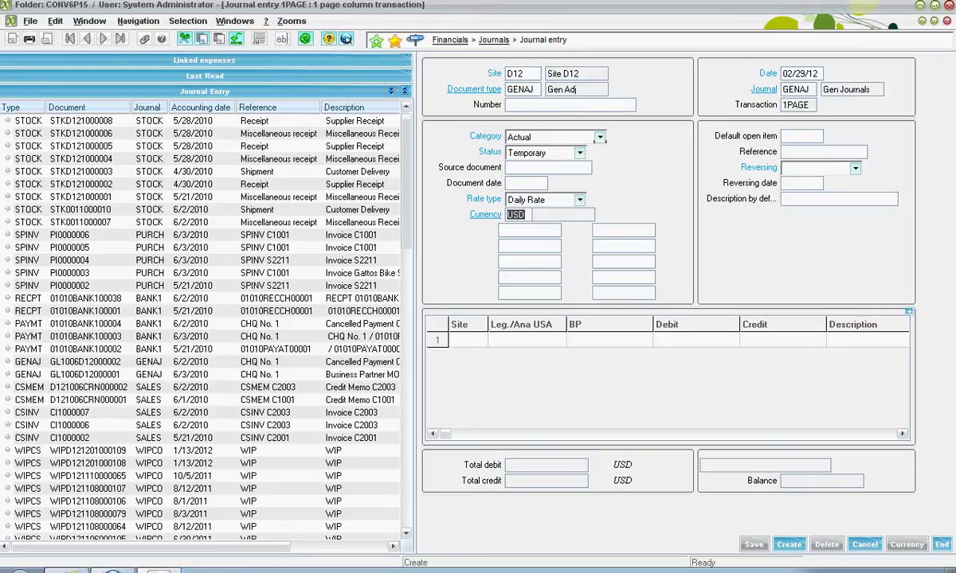
{"action": "key", "text": "Tab"}
Leave the reference blank, keep Reversing at No, and set the default description to "February 2012 Payroll Entry".
{"action": "key", "text": "Tab"}
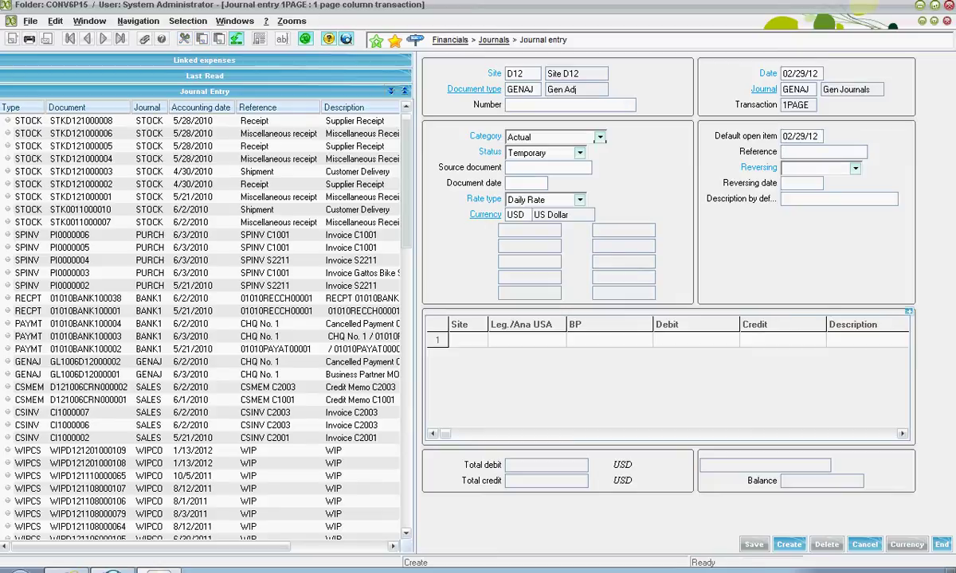
{"action": "key", "text": "Tab"}
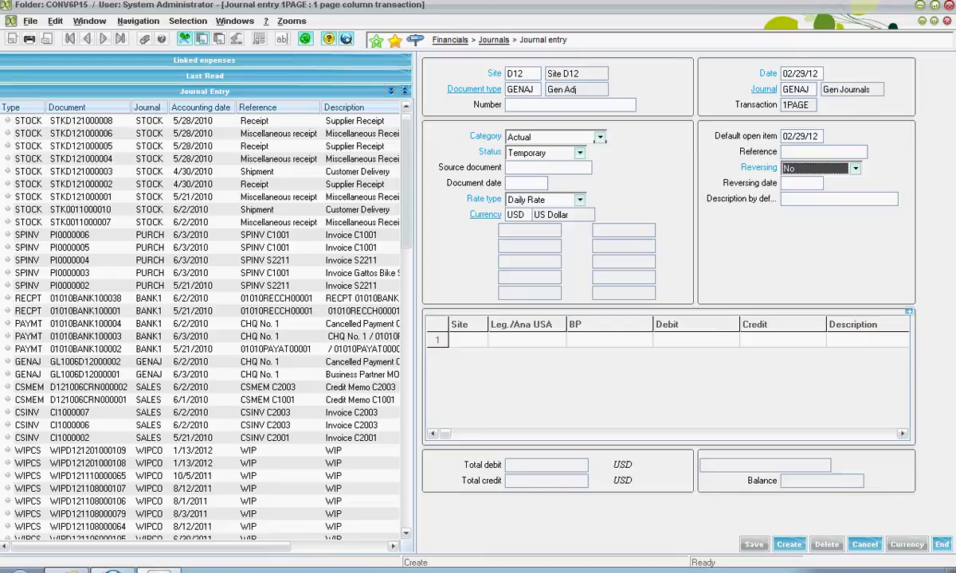
{"action": "key", "text": "Tab"}
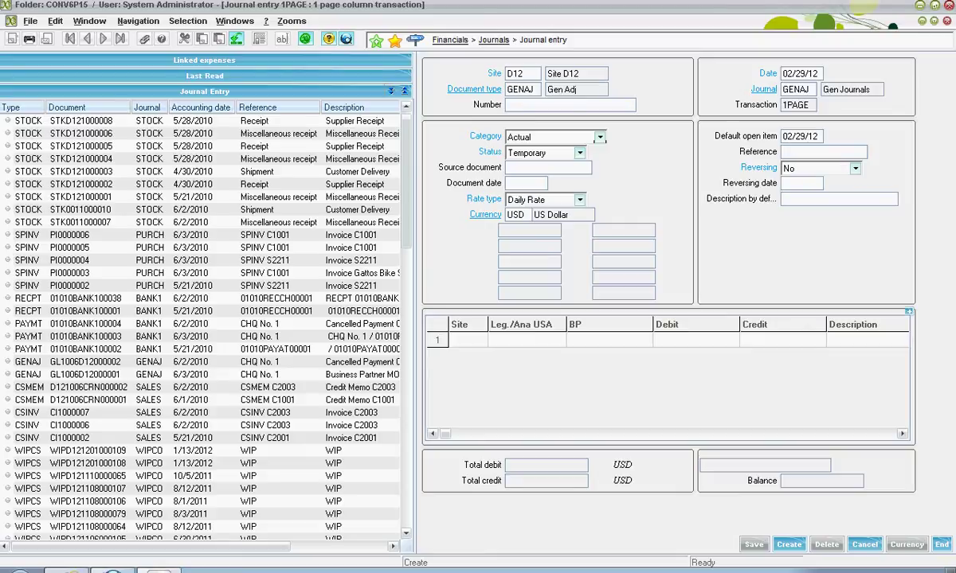
{"action": "type", "text": "February 2012 Payroll Entry"}
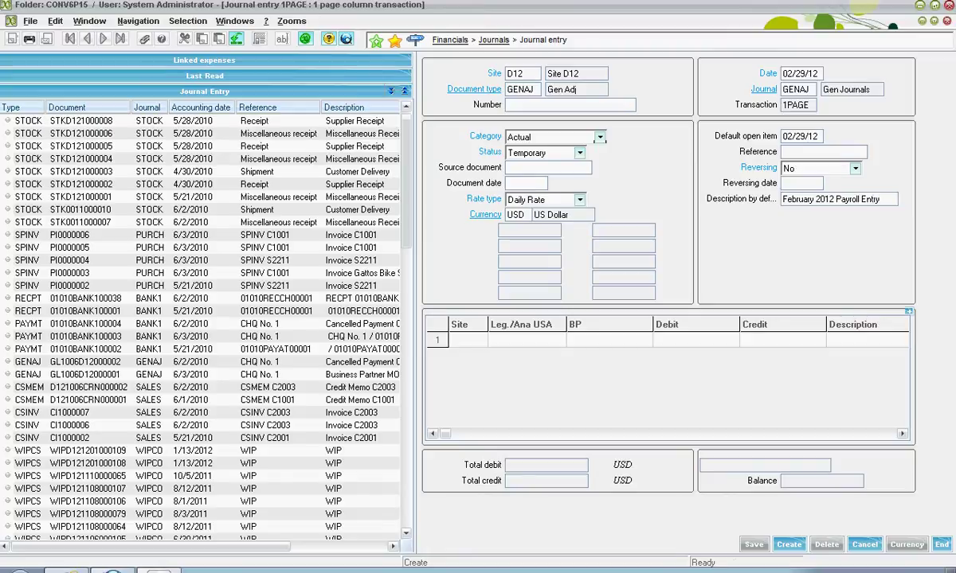
{"action": "key", "text": "Tab"}
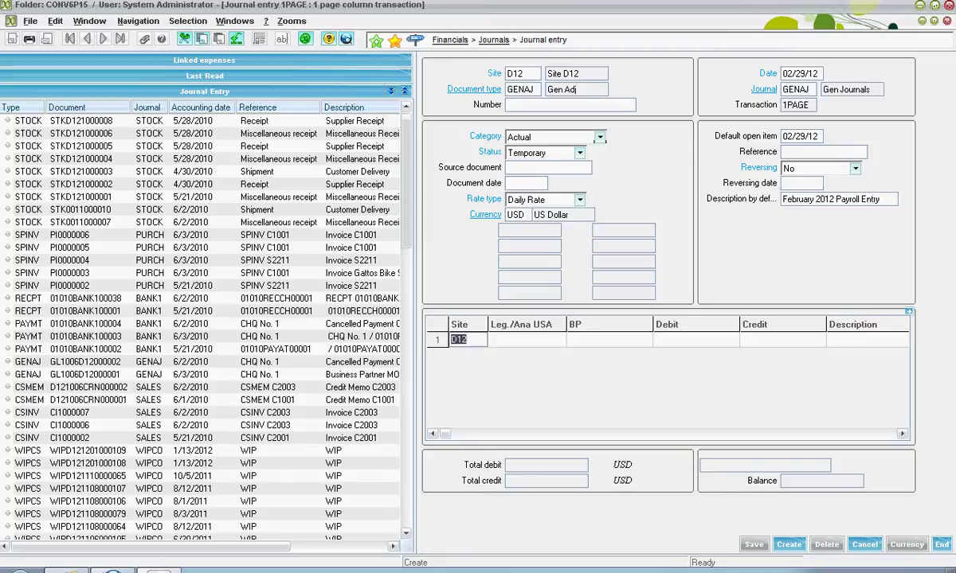
Look up accounts with the description filter "*sal" and assign 51100 Salaries to the first D12 line.
{"action": "key", "text": "Tab"}
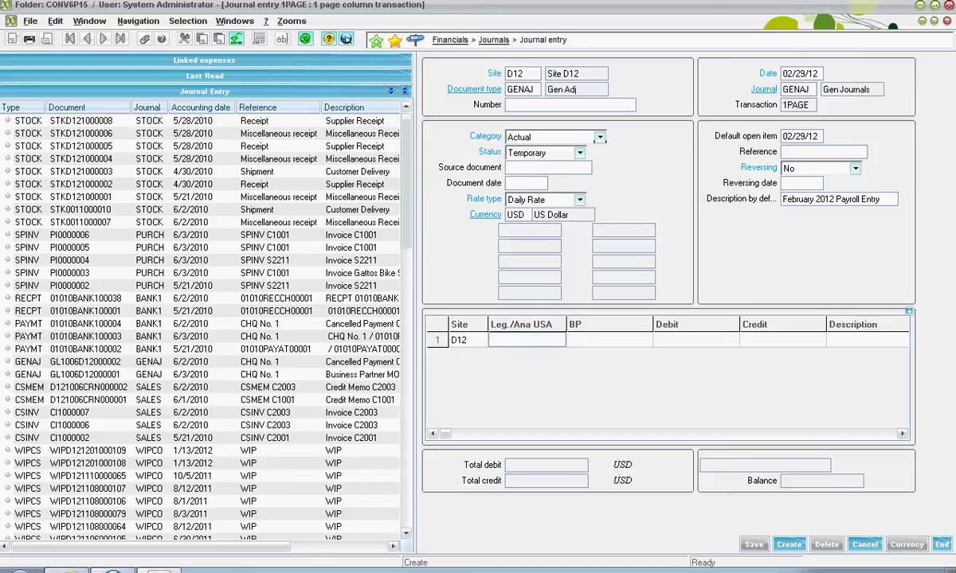
{"action": "key", "text": "F12"}
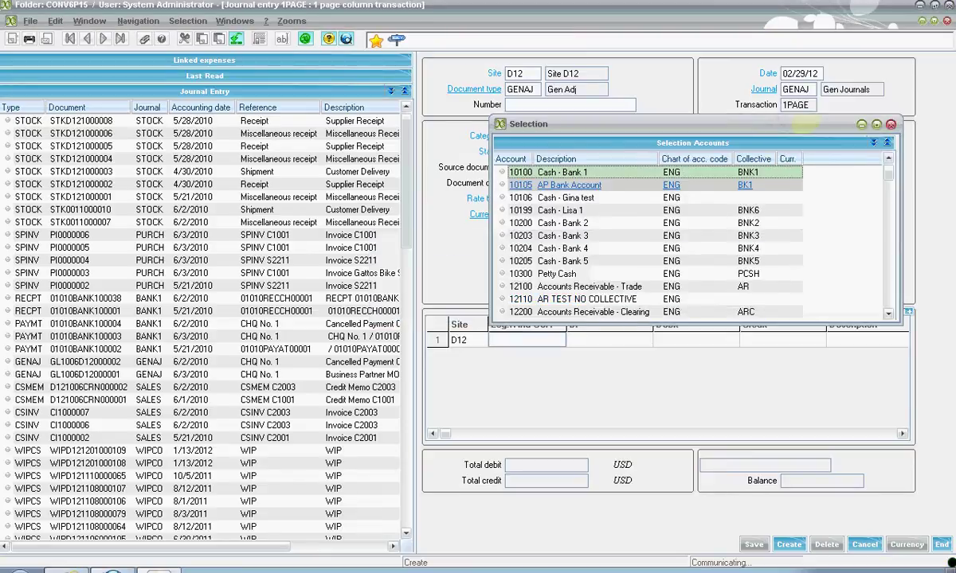
{"action": "right_click", "coordinate": [587, 162]}
{"action": "left_click", "coordinate": [618, 171]}
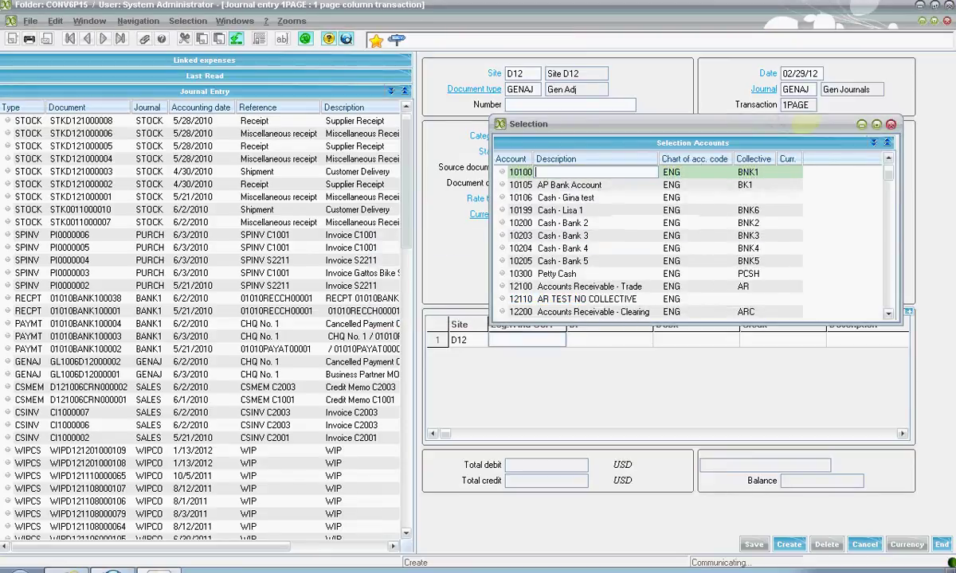
{"action": "type", "text": "*sal*"}
{"action": "key", "text": "Return"}
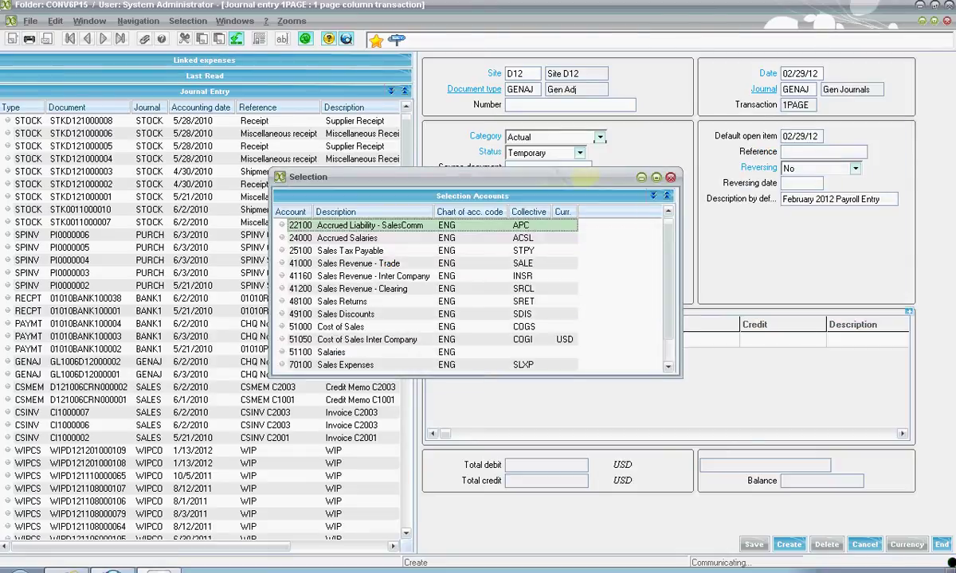
{"action": "double_click", "coordinate": [342, 352]}
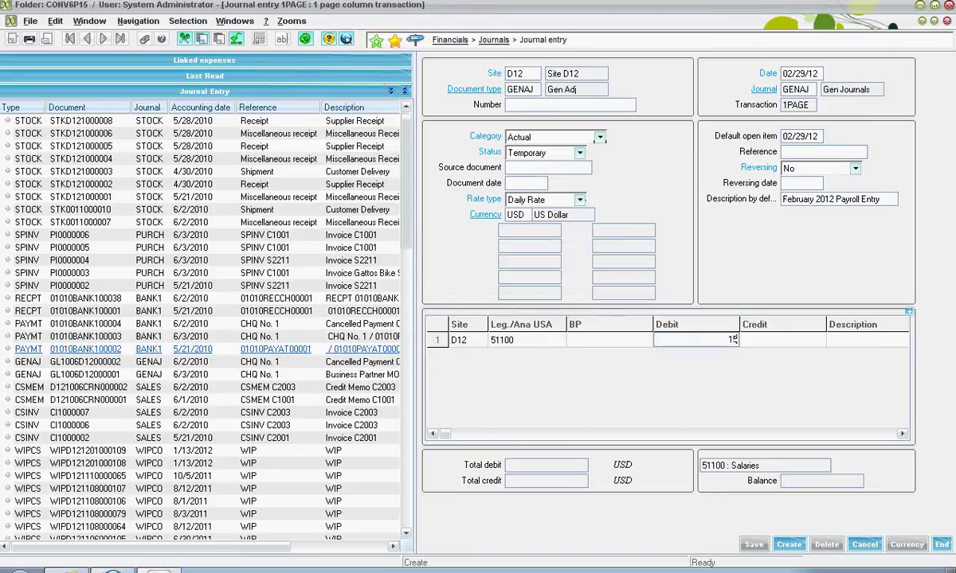
Debit 15000 on the Salaries line, keep the default description, and assign the ADMIN department.
{"action": "type", "text": "15000"}
{"action": "key", "text": "Tab"}
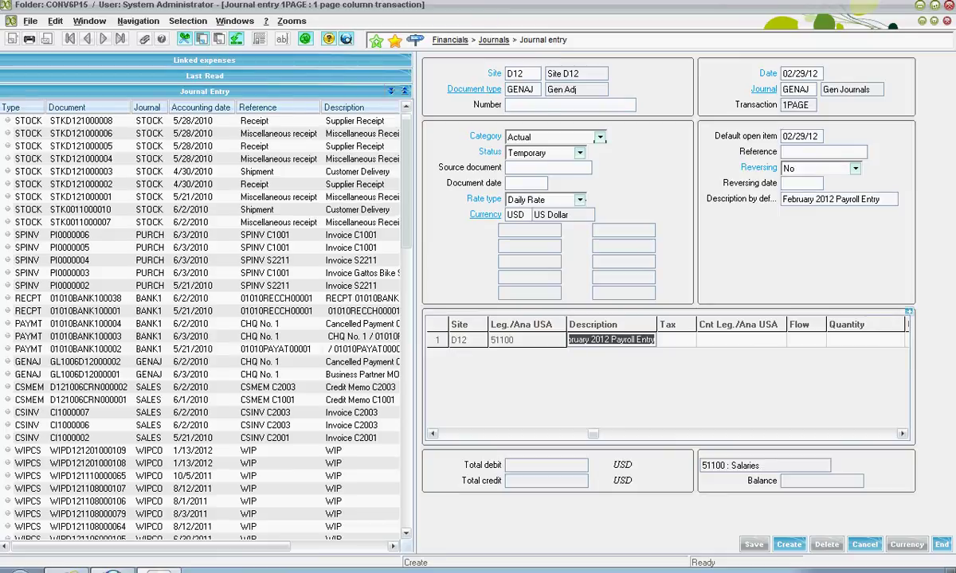
{"action": "key", "text": "Tab"}
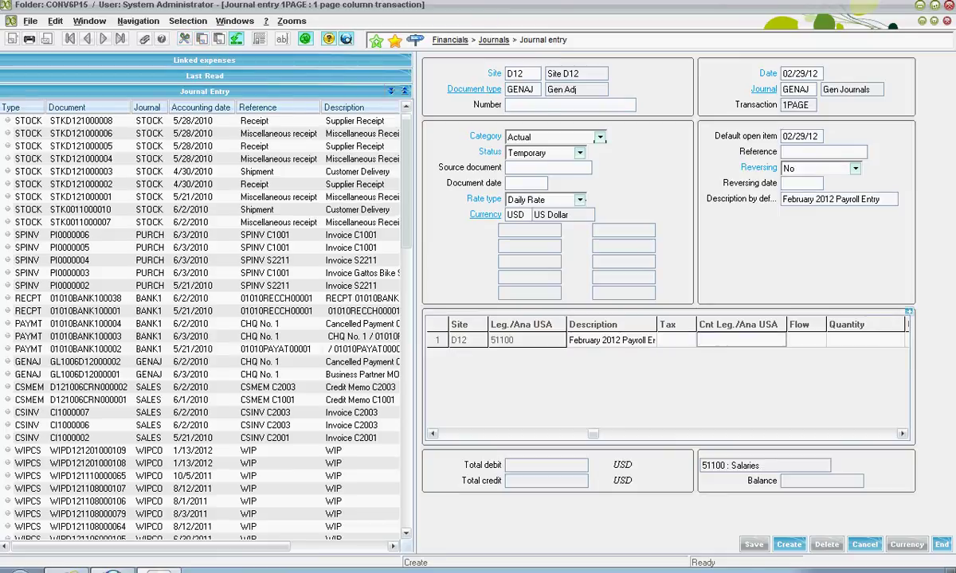
{"action": "key", "text": "Tab"}
{"action": "key", "text": "Tab"}
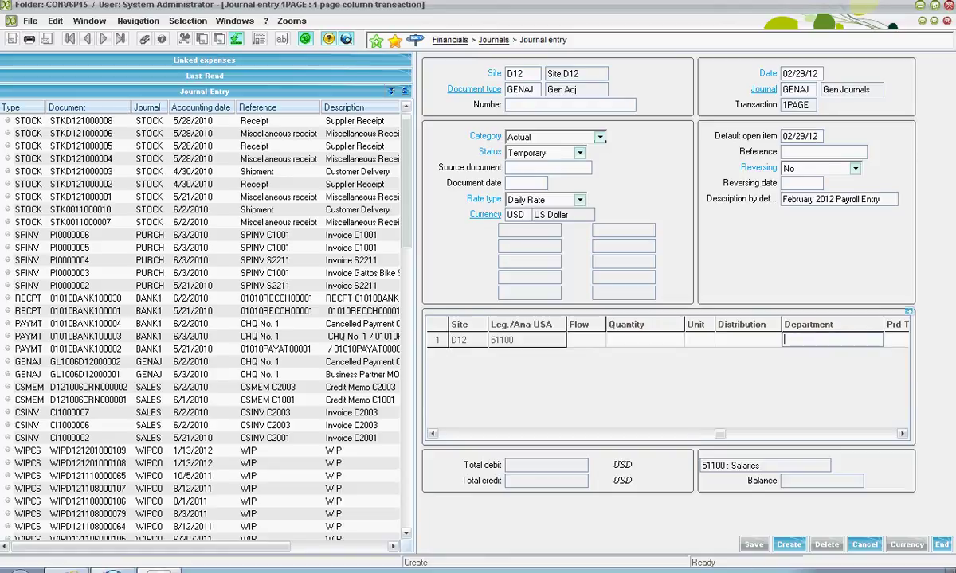
{"action": "key", "text": "F12"}
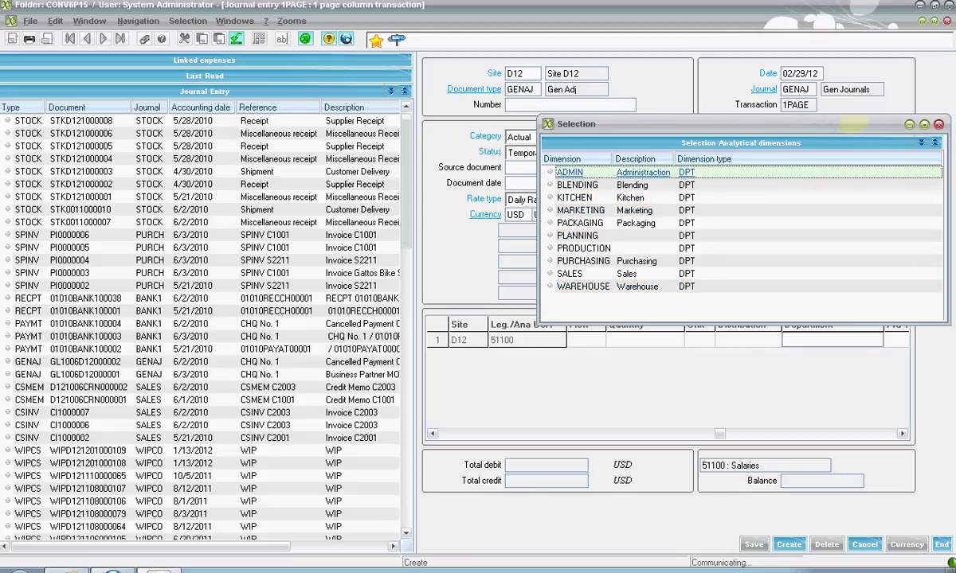
{"action": "left_click", "coordinate": [569, 172]}
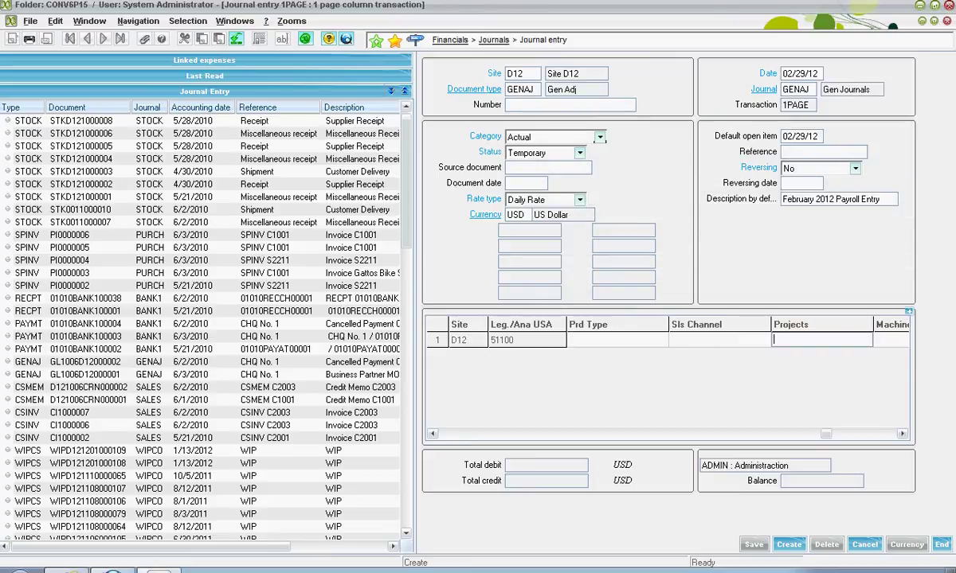
{"action": "key", "text": "Return"}
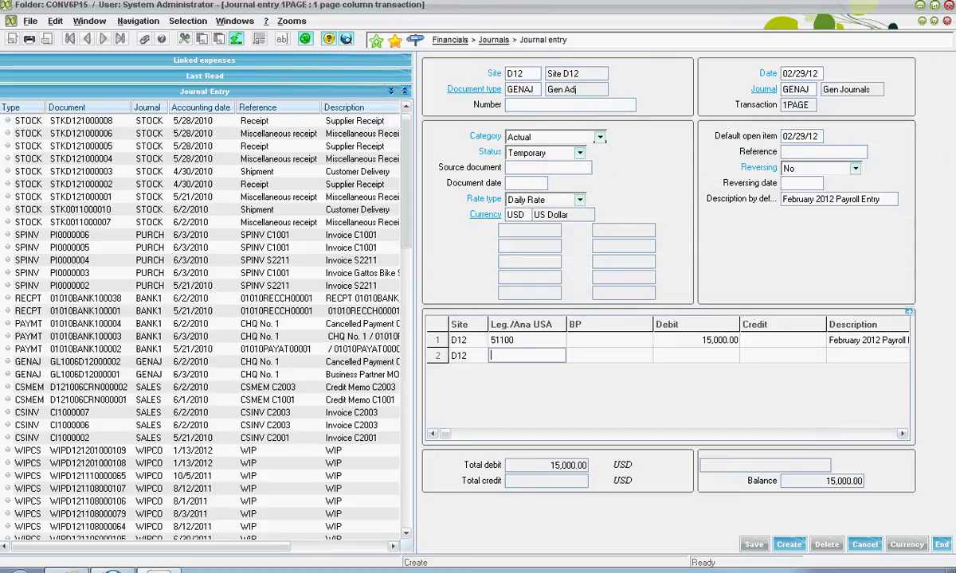
Look up accounts with the description filter "*acc" and assign 24000 Accrued Salaries to the second D12 line.
{"action": "key", "text": "F12"}
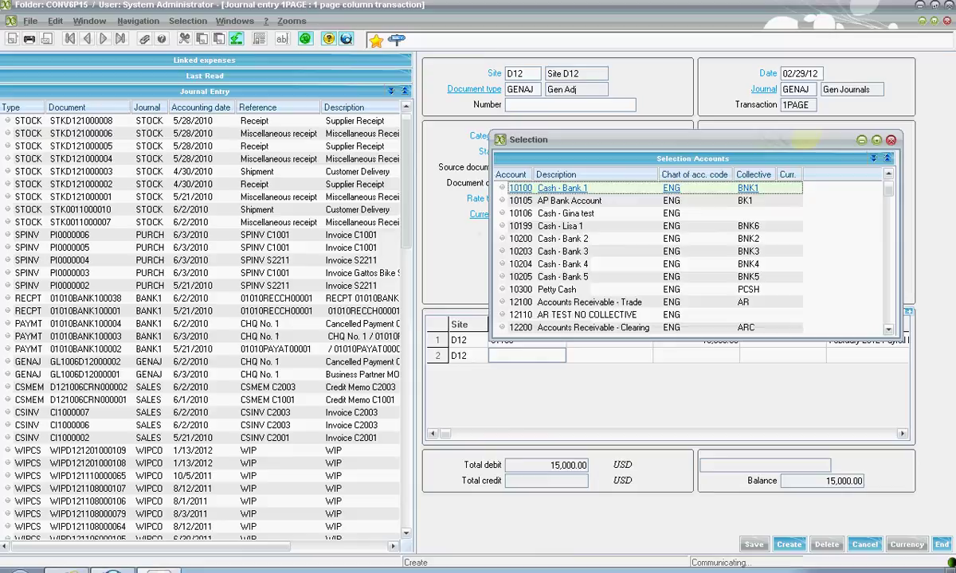
{"action": "right_click", "coordinate": [575, 174]}
{"action": "left_click", "coordinate": [621, 182]}
{"action": "type", "text": "*a"}
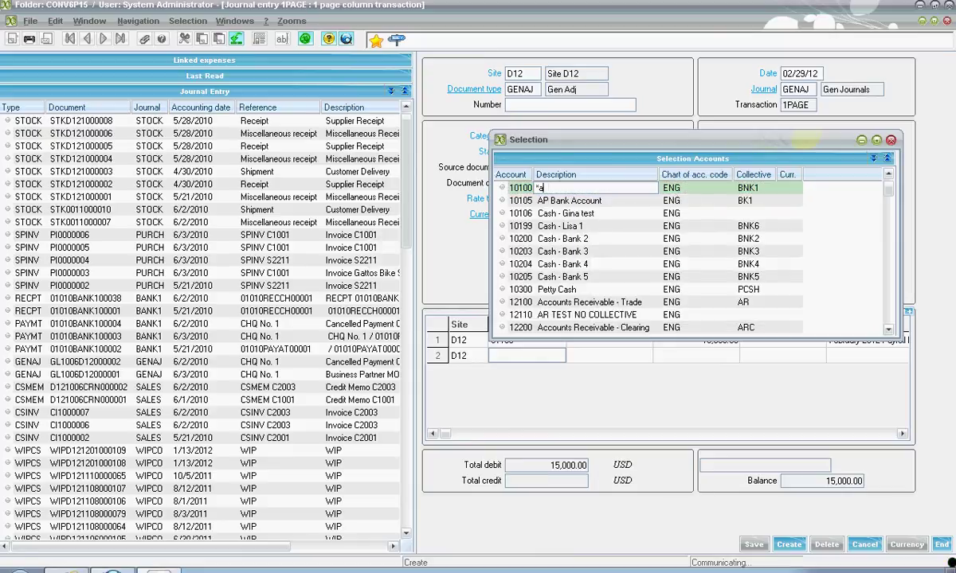
{"action": "type", "text": "cc*"}
{"action": "key", "text": "Return"}
{"action": "left_click_drag", "start_coordinate": [804, 139], "coordinate": [586, 176]}
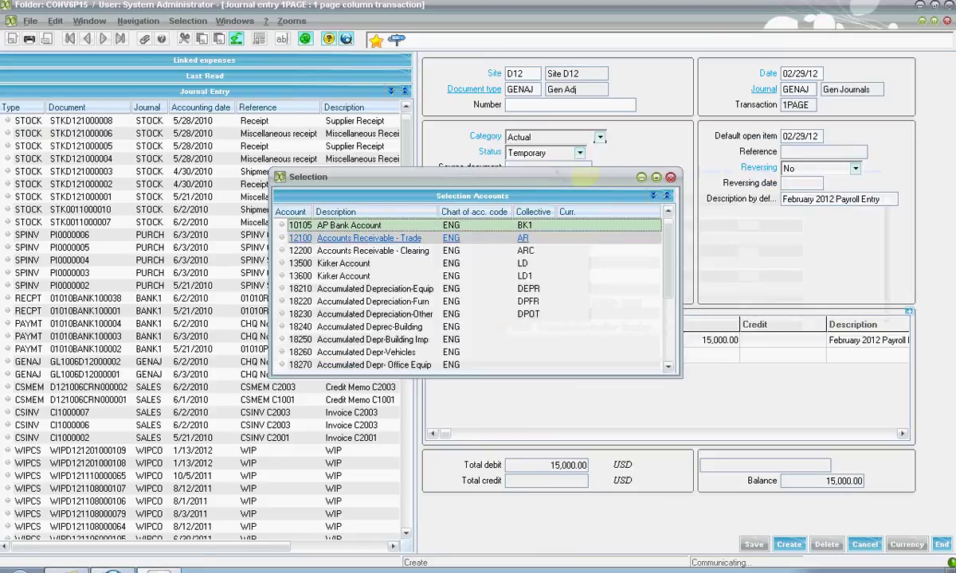
{"action": "scroll", "coordinate": [374, 264], "scroll_direction": "down", "scroll_amount": 3}
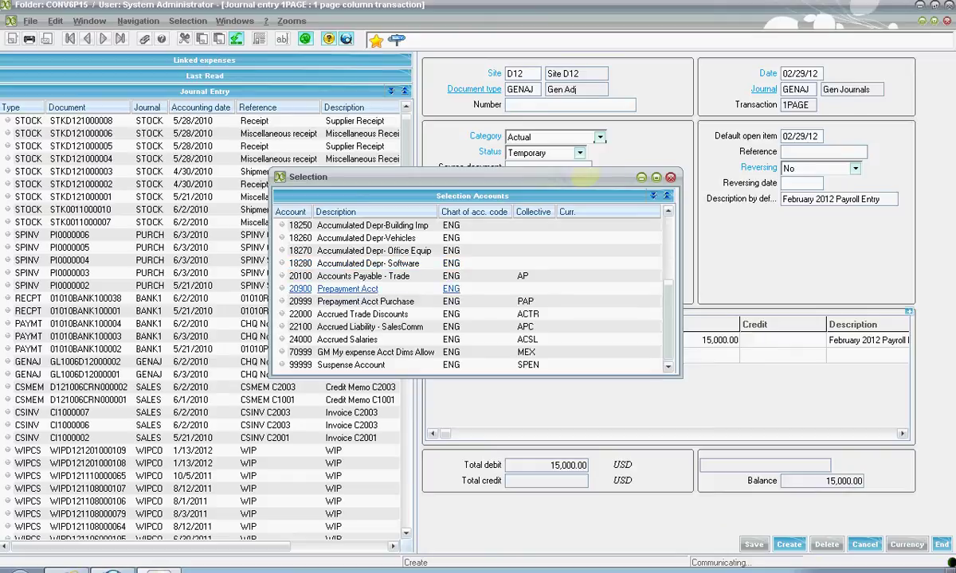
{"action": "key", "text": "Down"}
{"action": "key", "text": "Down"}
{"action": "key", "text": "Down"}
{"action": "key", "text": "Down"}
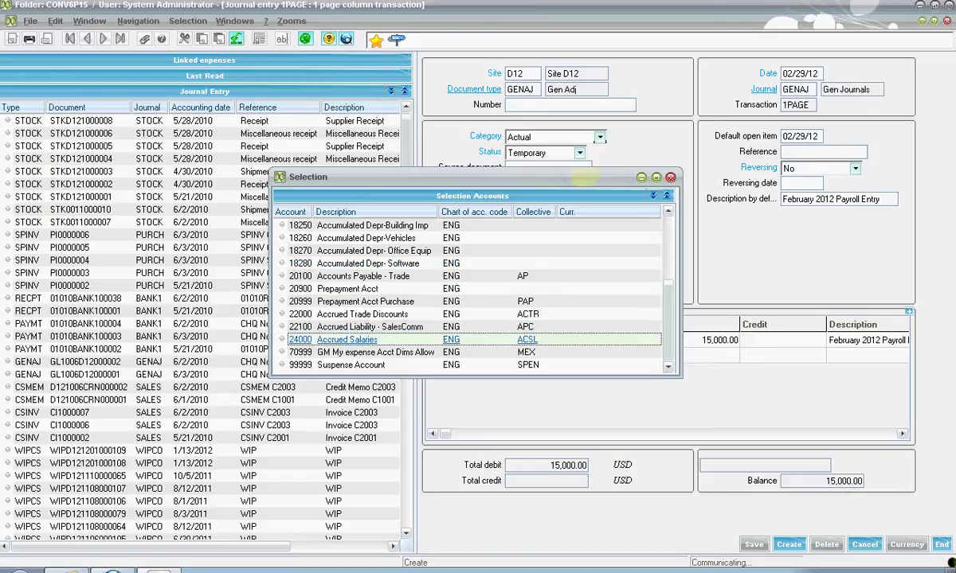
{"action": "key", "text": "Return"}
Credit 15000 on the Accrued Salaries line, leave the third line empty, and create the journal entry.
{"action": "type", "text": "15000"}
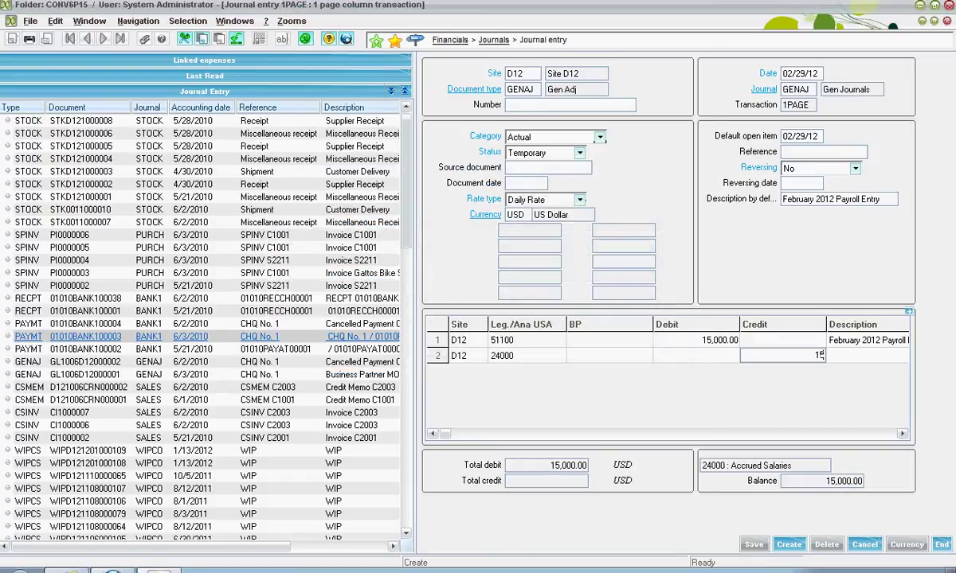
{"action": "key", "text": "Return"}
{"action": "key", "text": "Return"}
{"action": "key", "text": "Return"}
{"action": "key", "text": "Return"}
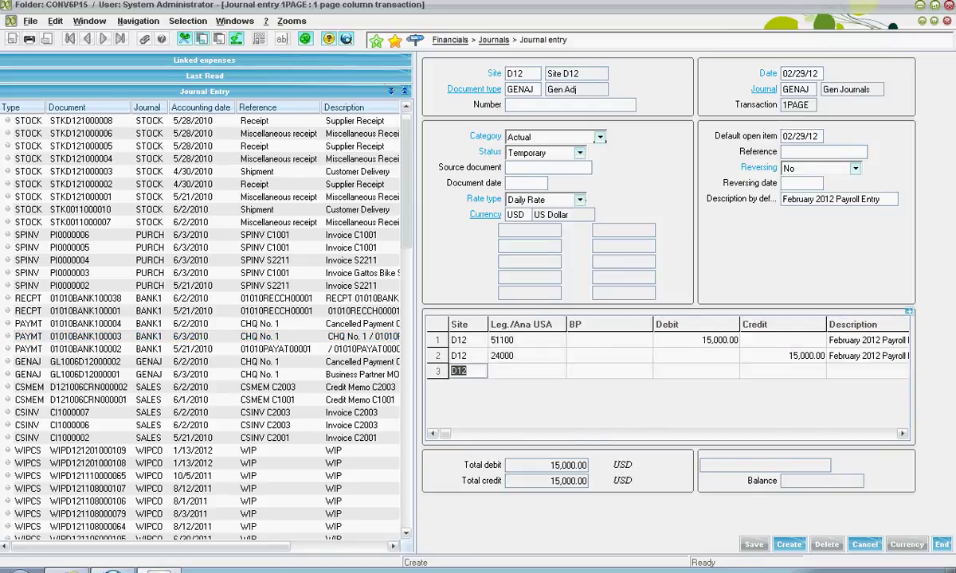
{"action": "key", "text": "Escape"}
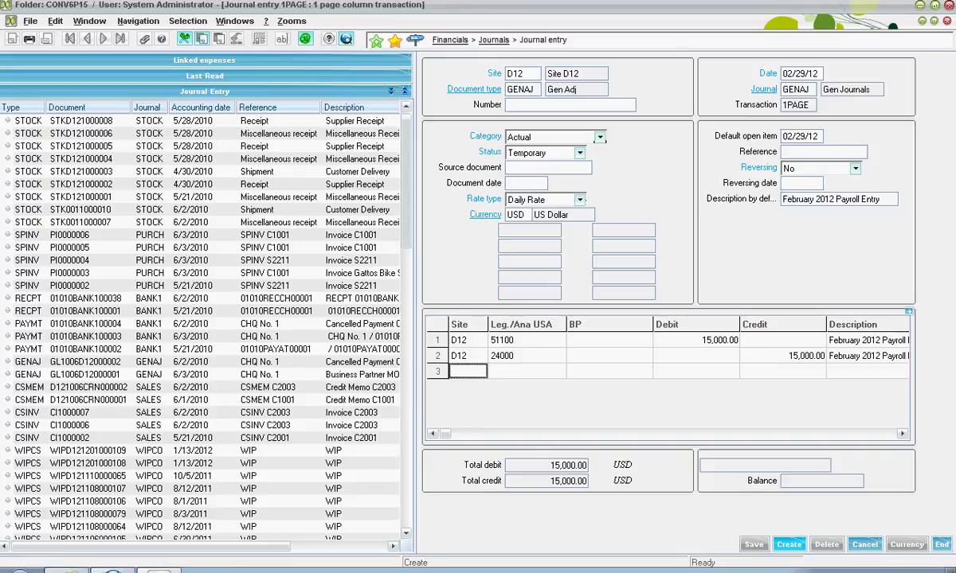
{"action": "left_click", "coordinate": [788, 544]}
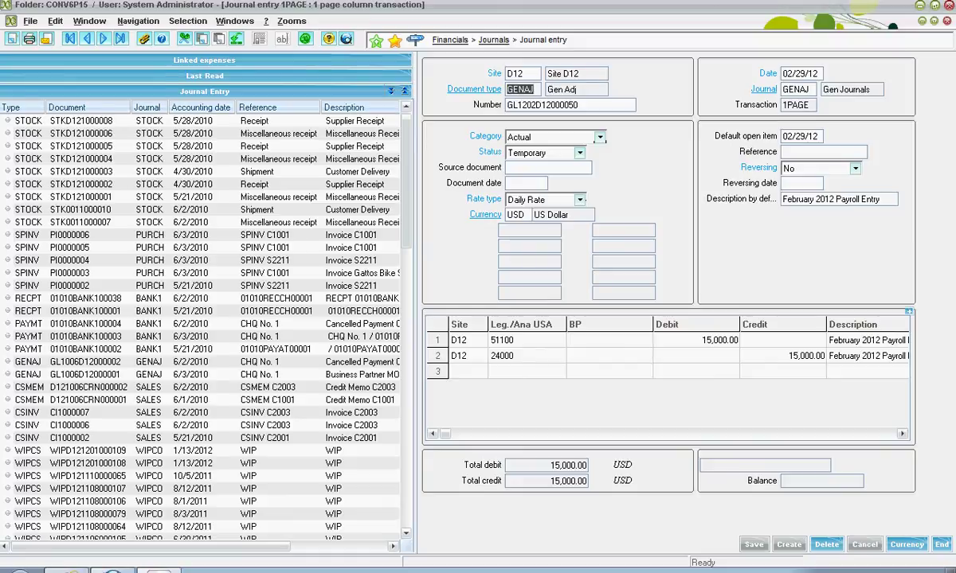
Print the new journal entry record with the Accounting Entries report (PIECE), output as Preview.
{"action": "left_click", "coordinate": [31, 20]}
{"action": "mouse_move", "coordinate": [88, 174]}
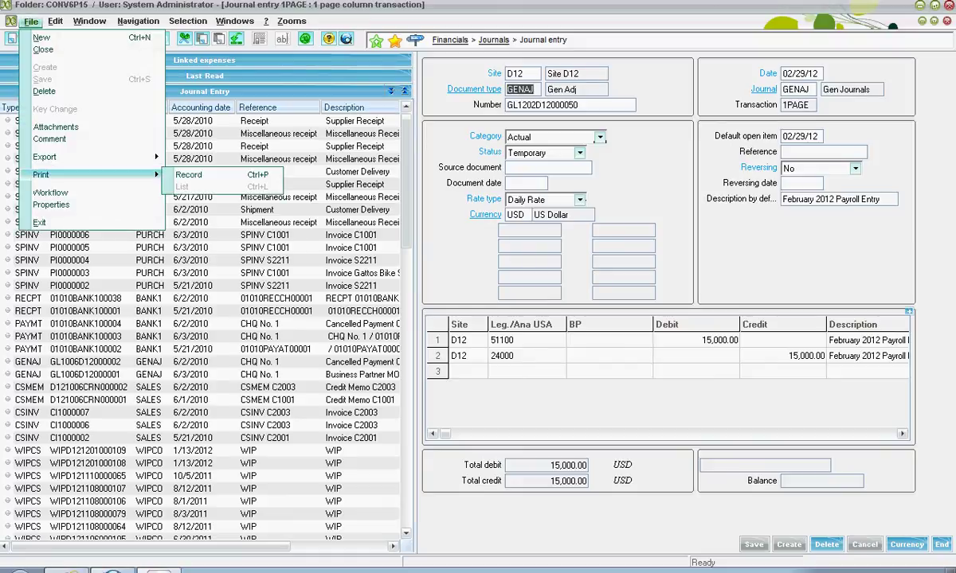
{"action": "left_click", "coordinate": [189, 174]}
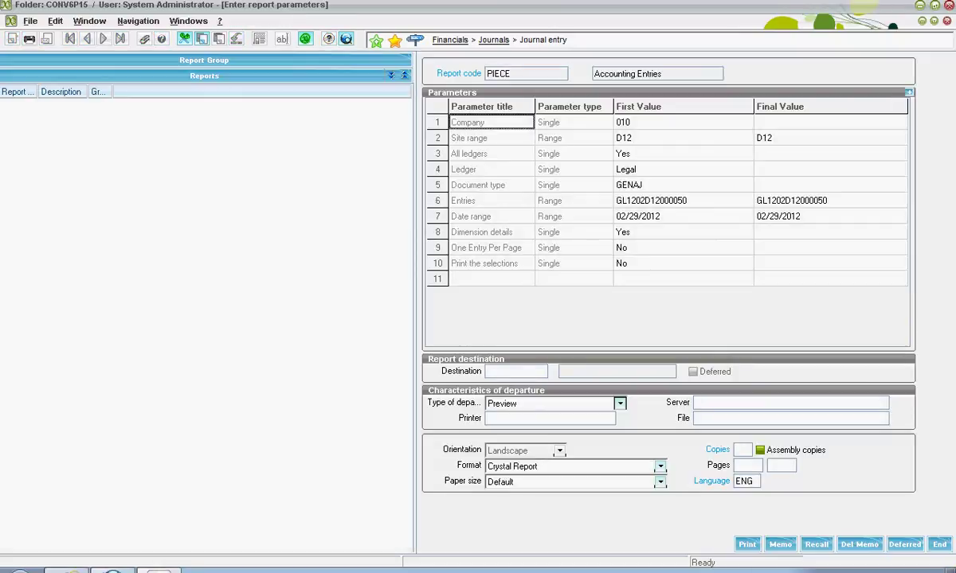
{"action": "left_click", "coordinate": [747, 544]}
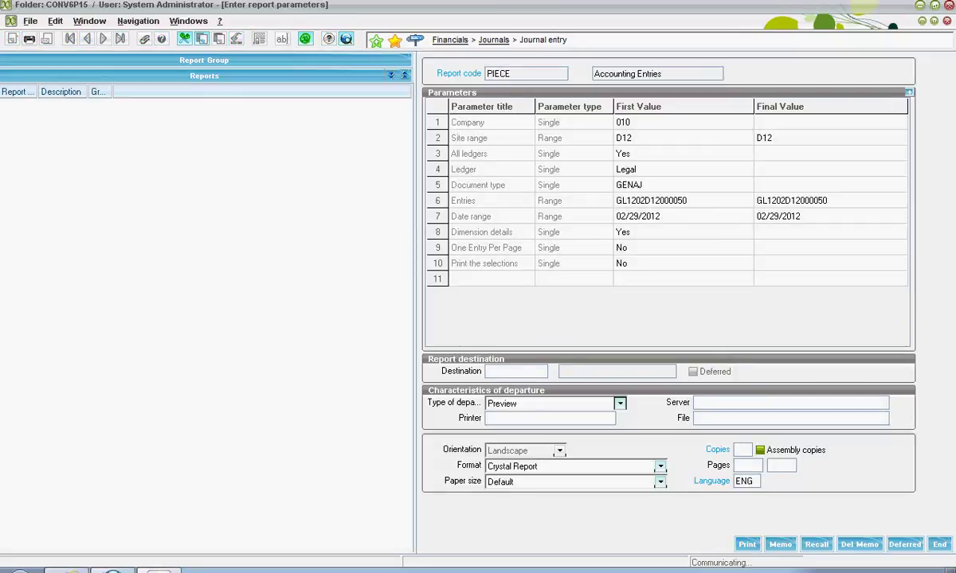